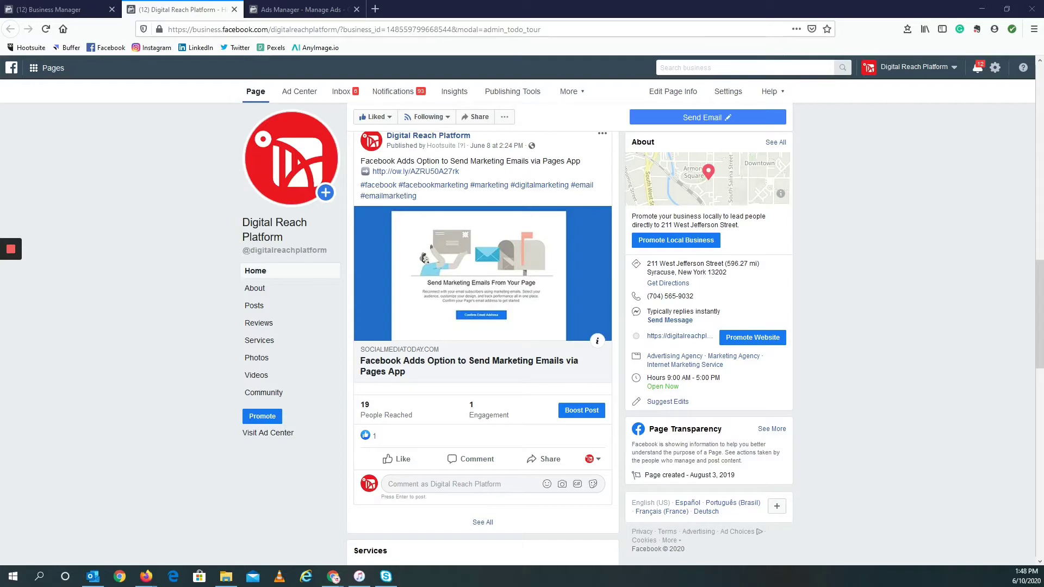
{"action": "scroll", "coordinate": [571, 261], "scroll_direction": "up", "scroll_amount": 2}
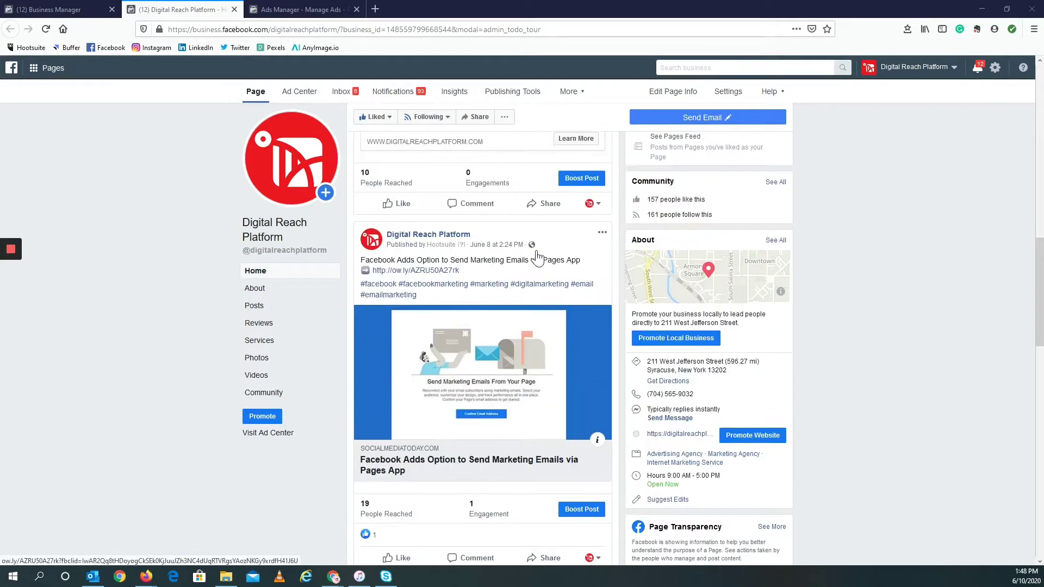
{"action": "scroll", "coordinate": [537, 257], "scroll_direction": "up", "scroll_amount": 1}
{"action": "scroll", "coordinate": [532, 250], "scroll_direction": "down", "scroll_amount": 1}
{"action": "scroll", "coordinate": [506, 237], "scroll_direction": "up", "scroll_amount": 4}
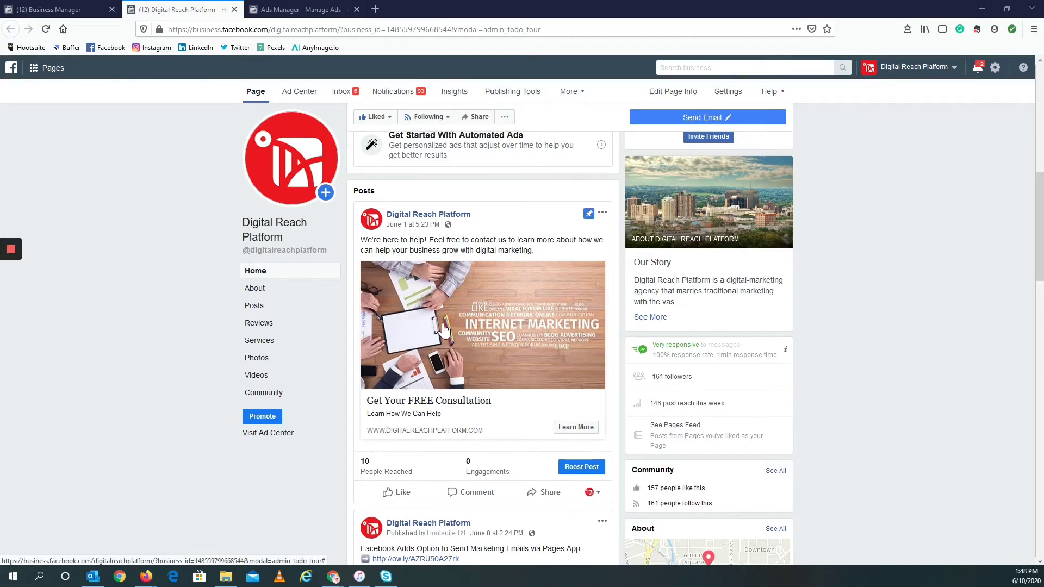
{"action": "scroll", "coordinate": [444, 330], "scroll_direction": "down", "scroll_amount": 5}
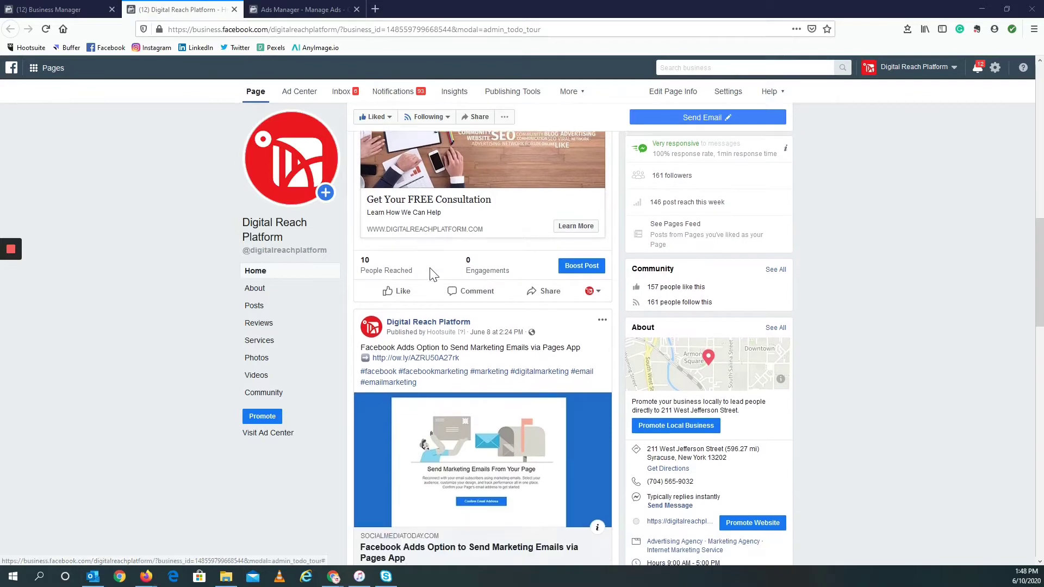
{"action": "scroll", "coordinate": [490, 352], "scroll_direction": "down", "scroll_amount": 3}
{"action": "scroll", "coordinate": [531, 384], "scroll_direction": "down", "scroll_amount": 1}
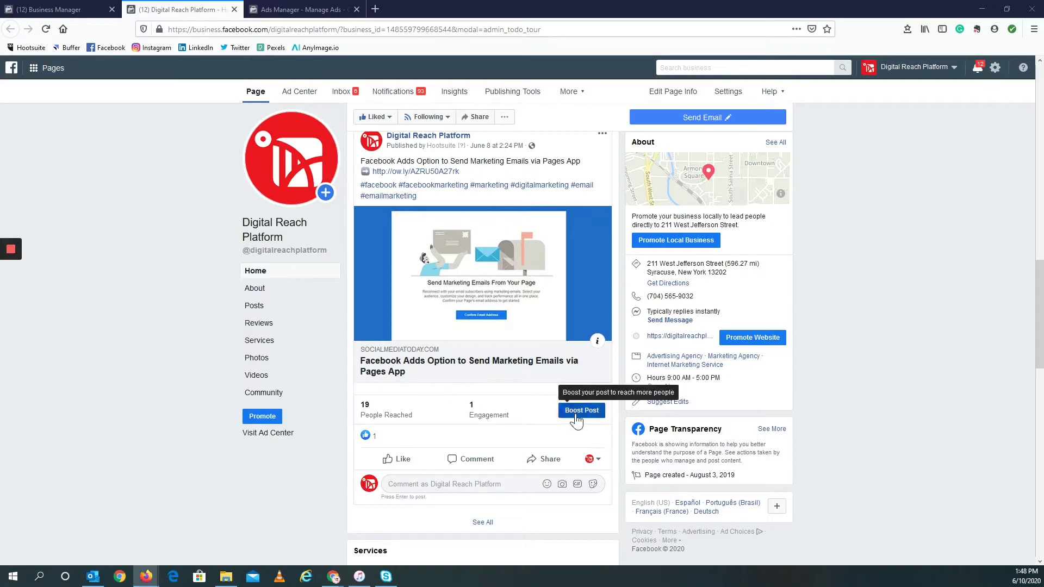
Step: Start boosting the marketing-emails post and reveal all available boost objectives
{"action": "left_click", "coordinate": [578, 410]}
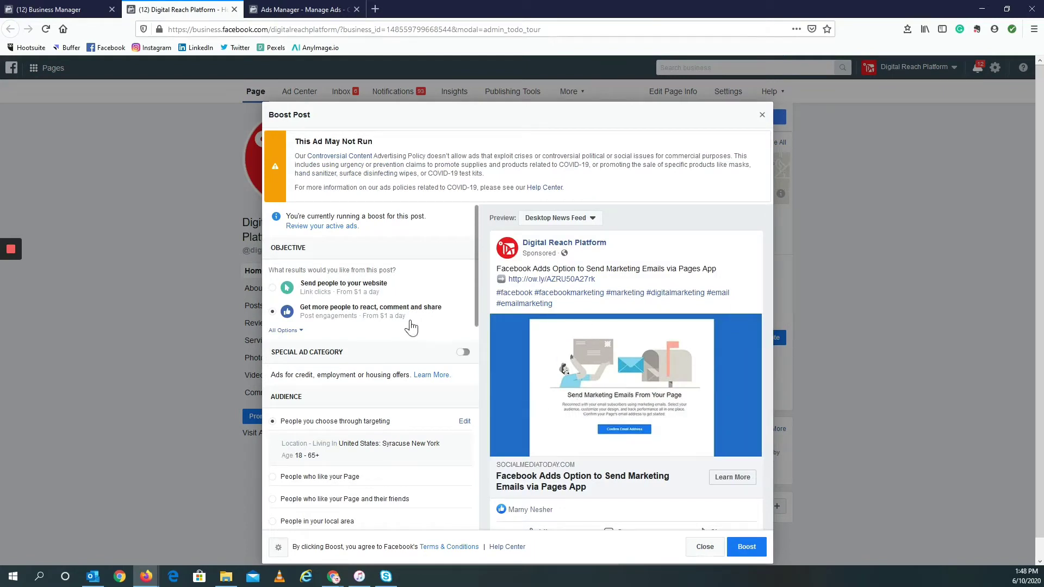
{"action": "scroll", "coordinate": [399, 304], "scroll_direction": "down", "scroll_amount": 1}
{"action": "left_click", "coordinate": [291, 280]}
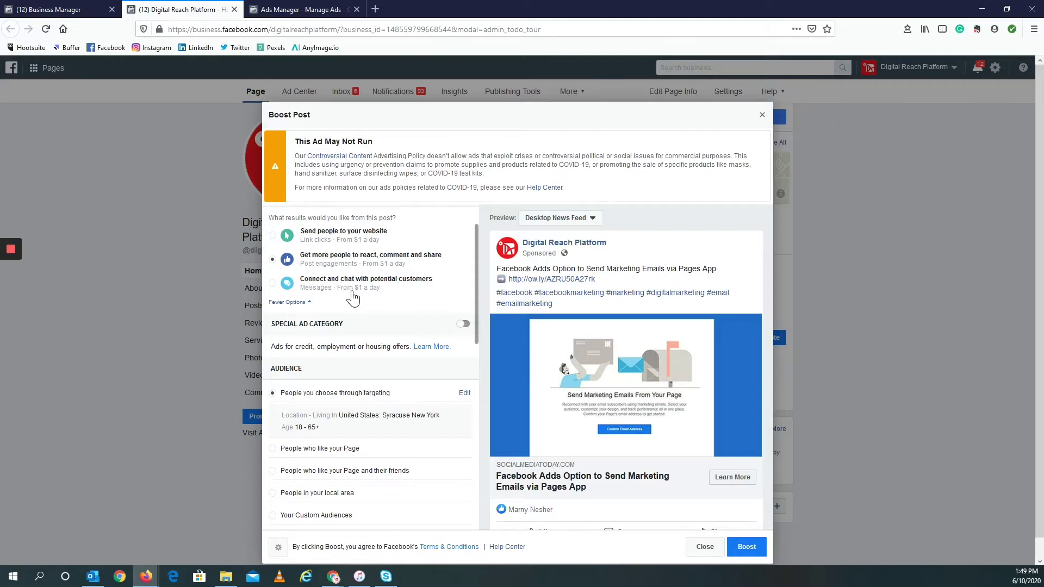
{"action": "scroll", "coordinate": [351, 294], "scroll_direction": "down", "scroll_amount": 1}
{"action": "scroll", "coordinate": [352, 295], "scroll_direction": "down", "scroll_amount": 1}
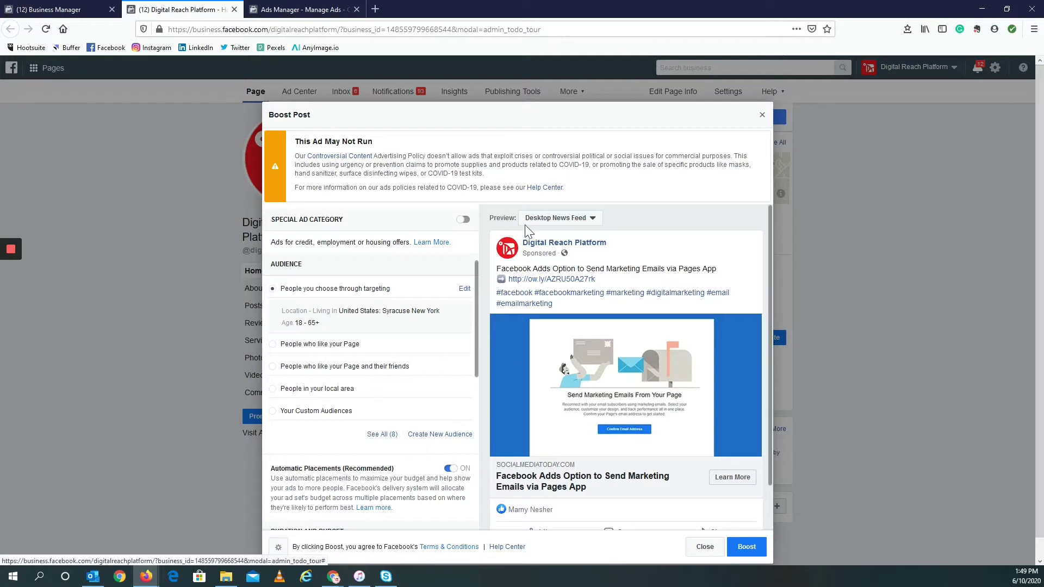
{"action": "left_click", "coordinate": [543, 223]}
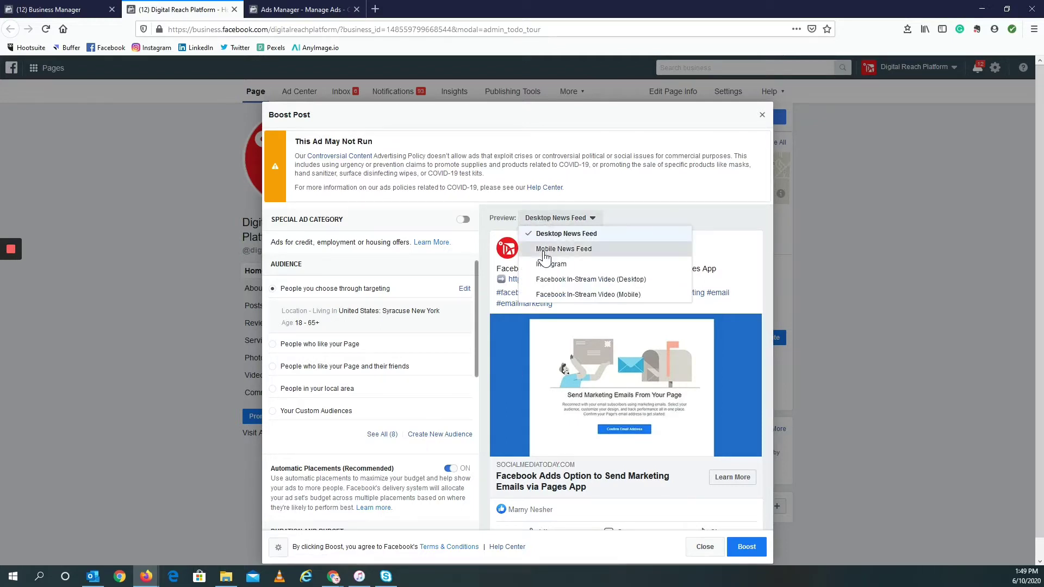
{"action": "left_click", "coordinate": [545, 249]}
{"action": "left_click", "coordinate": [553, 220]}
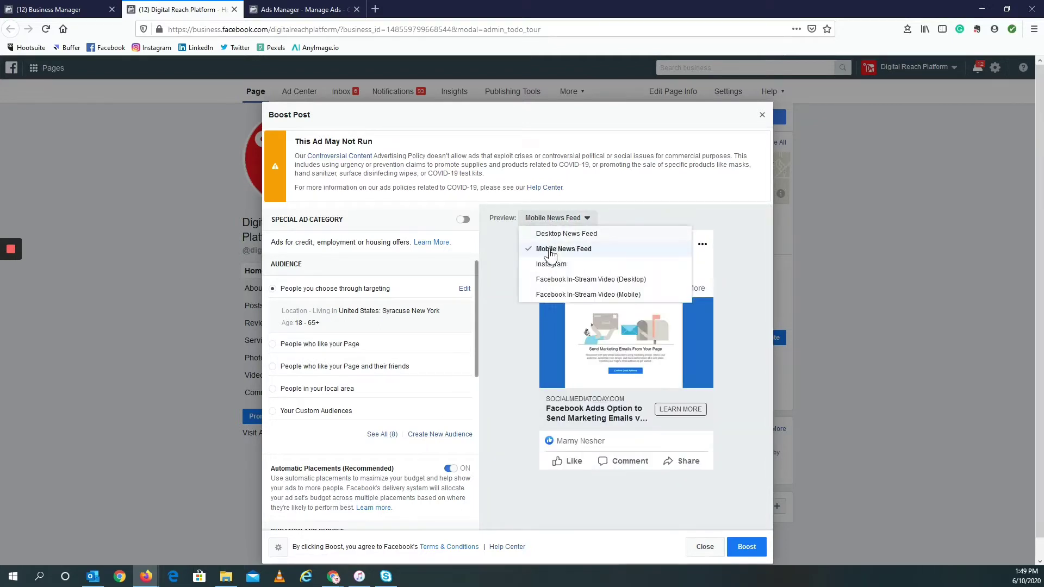
{"action": "left_click", "coordinate": [546, 266]}
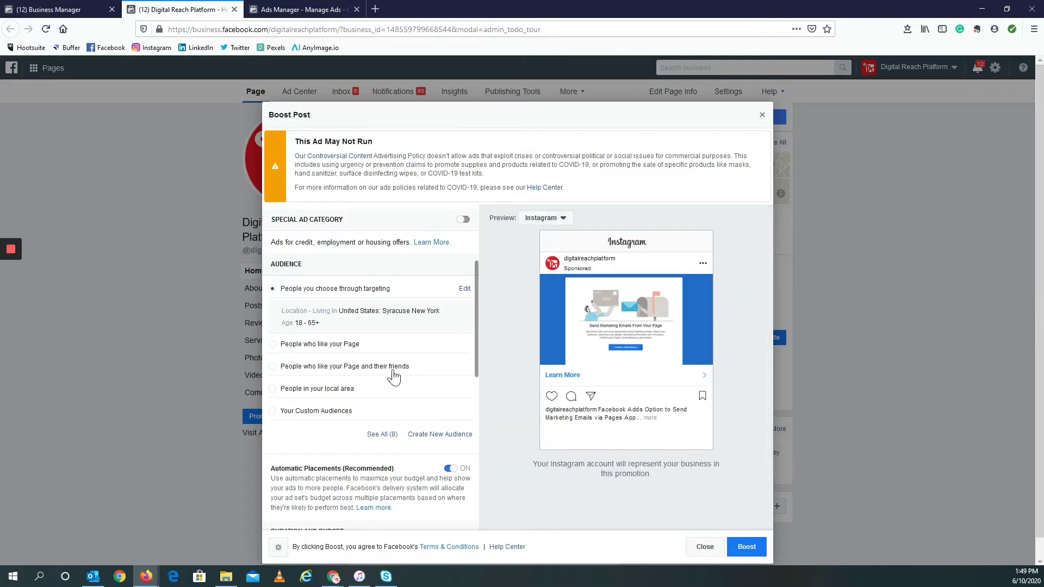
{"action": "scroll", "coordinate": [380, 383], "scroll_direction": "down", "scroll_amount": 1}
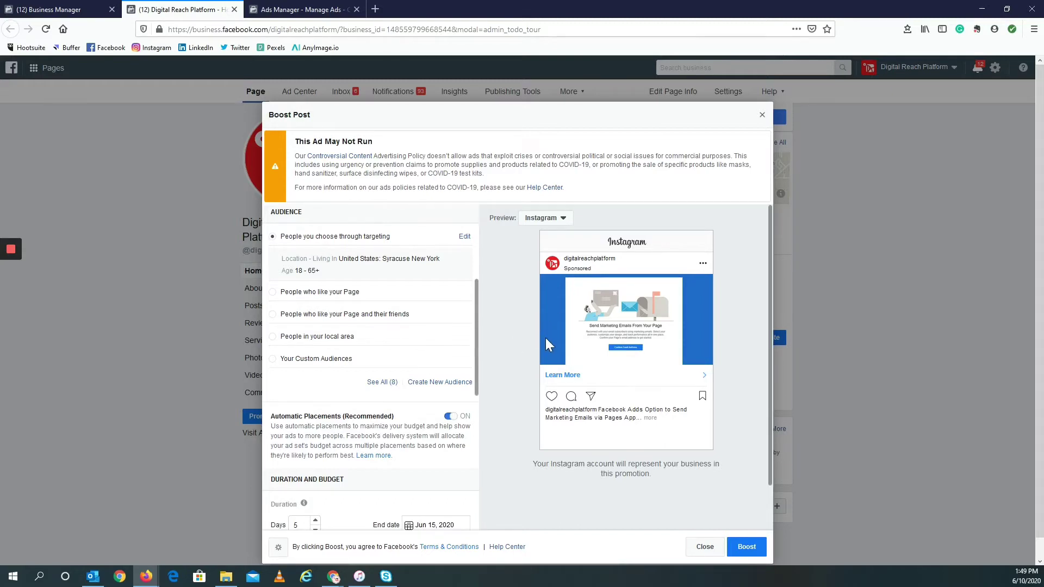
{"action": "left_click", "coordinate": [551, 220]}
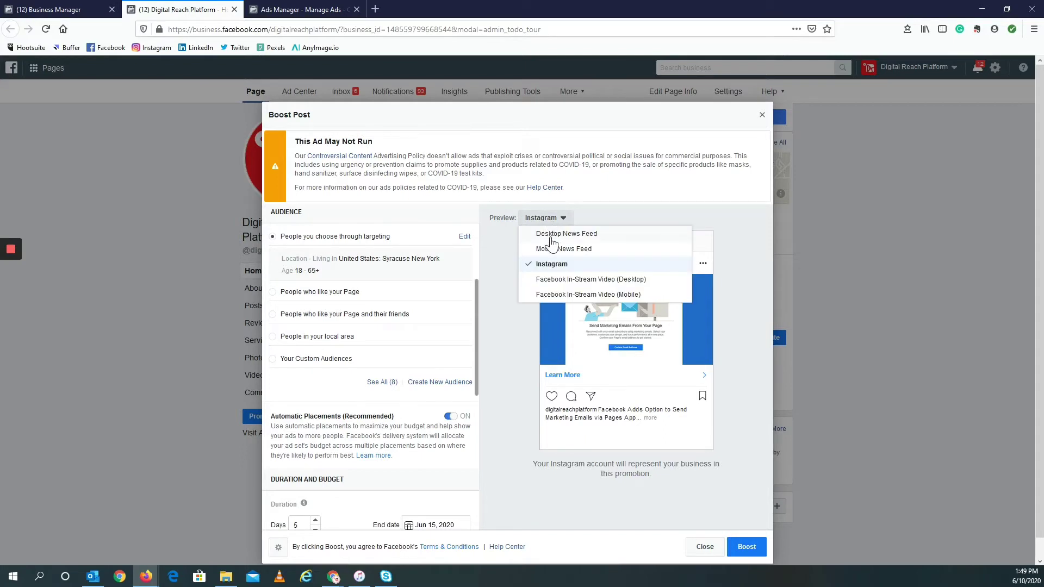
{"action": "left_click", "coordinate": [563, 234]}
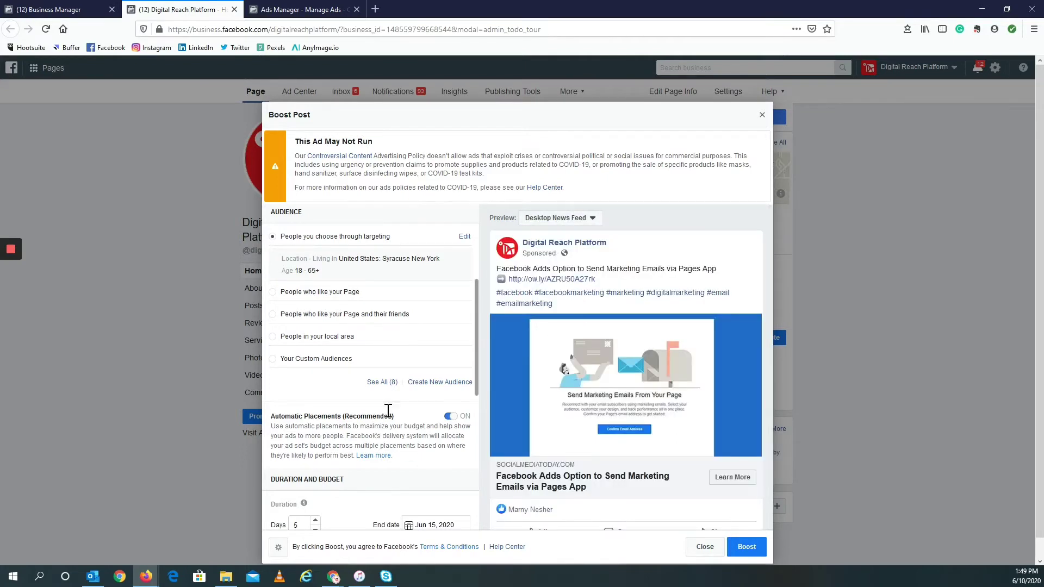
Step: Turn off automatic placements, exclude Instagram, and keep the boost duration at 5 days
{"action": "left_click", "coordinate": [449, 418]}
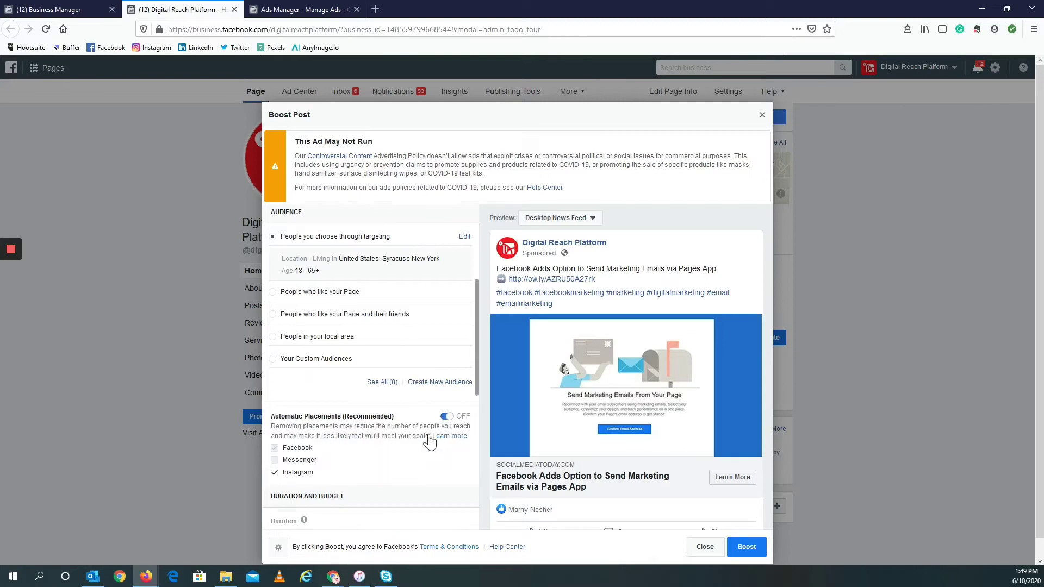
{"action": "left_click", "coordinate": [275, 472]}
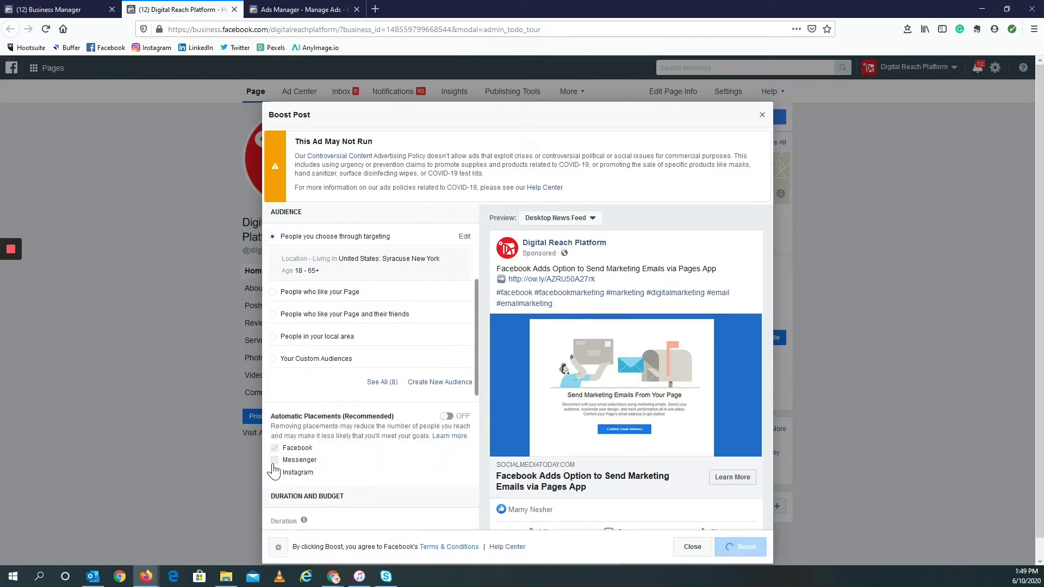
{"action": "scroll", "coordinate": [398, 436], "scroll_direction": "down", "scroll_amount": 2}
{"action": "scroll", "coordinate": [393, 430], "scroll_direction": "down", "scroll_amount": 1}
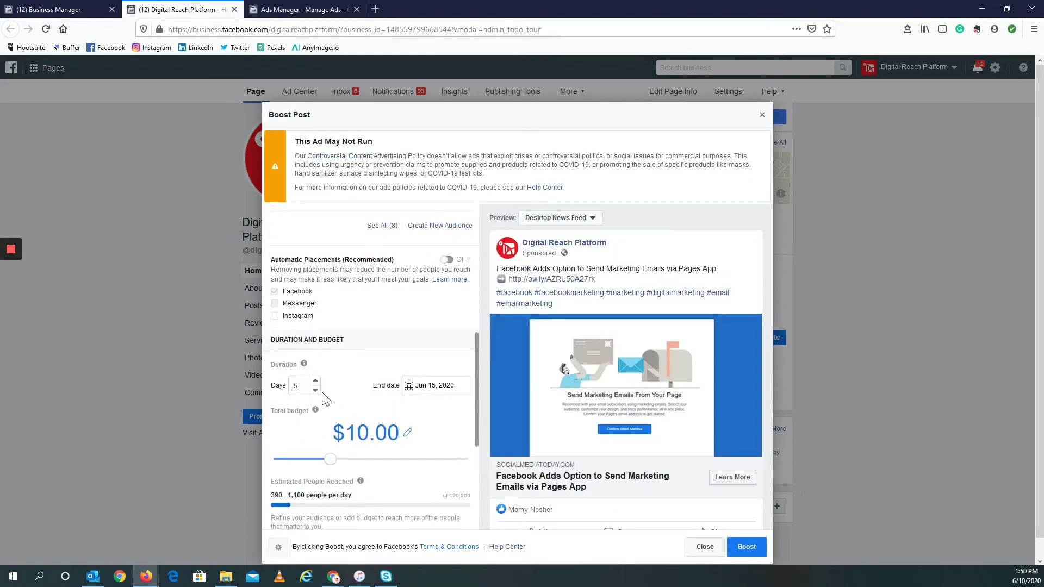
{"action": "left_click", "coordinate": [315, 390]}
{"action": "left_click", "coordinate": [315, 382]}
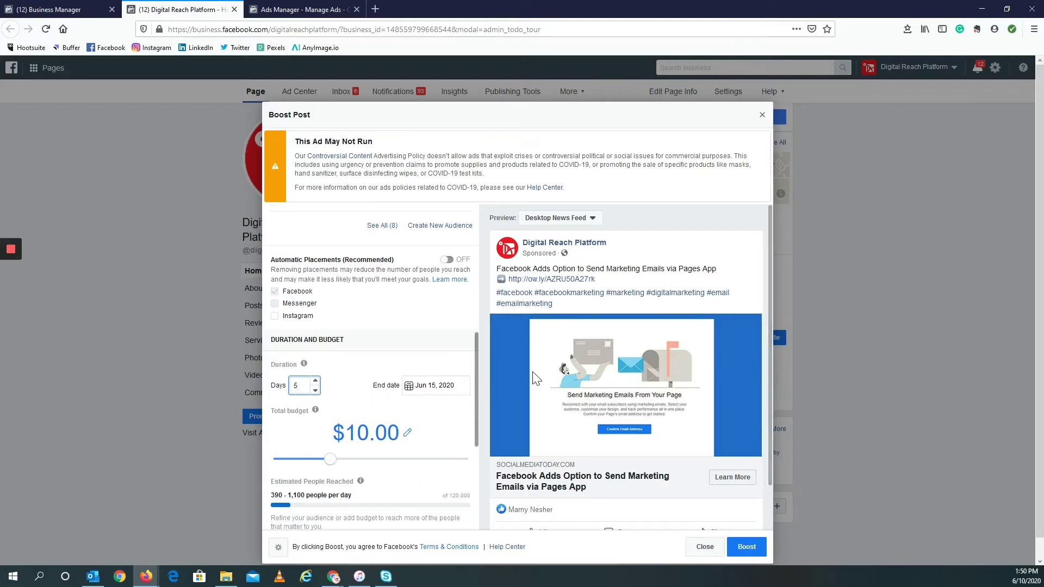
{"action": "scroll", "coordinate": [638, 460], "scroll_direction": "down", "scroll_amount": 1}
{"action": "scroll", "coordinate": [636, 459], "scroll_direction": "down", "scroll_amount": 3}
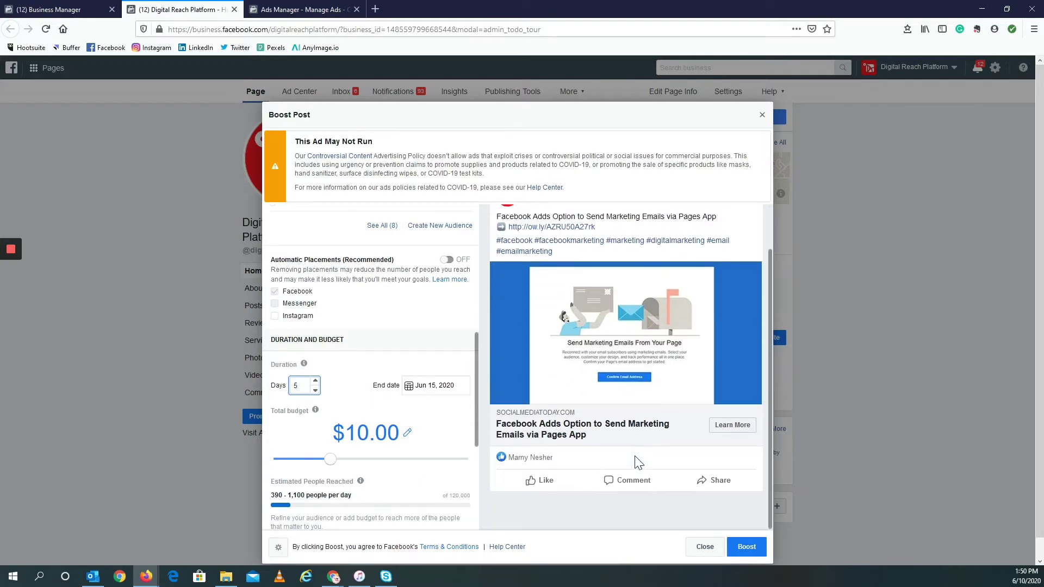
Step: Launch the $10 boost and show all details of the resulting ad
{"action": "left_click", "coordinate": [746, 548]}
{"action": "scroll", "coordinate": [503, 363], "scroll_direction": "down", "scroll_amount": 1}
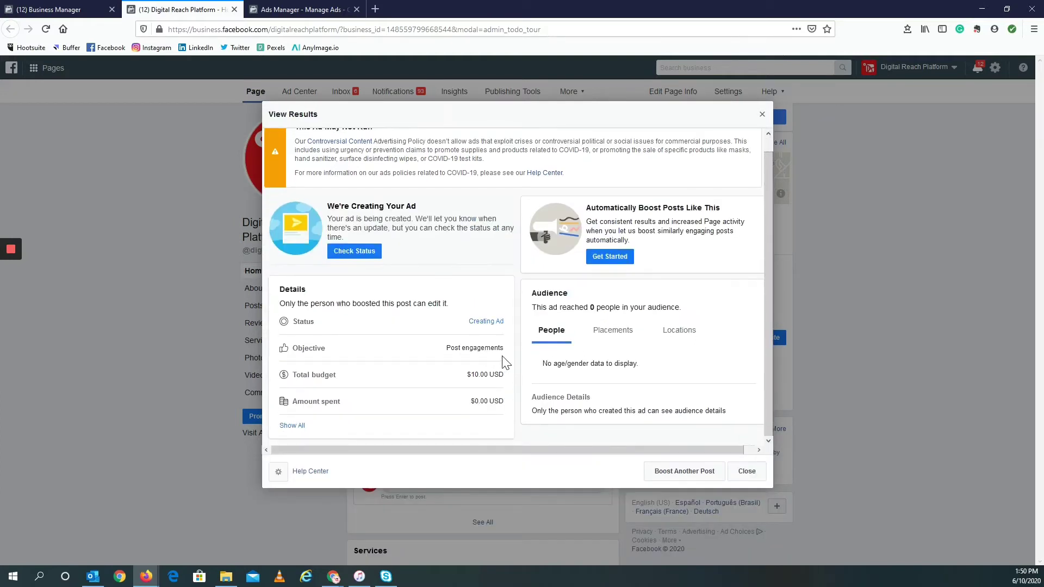
{"action": "scroll", "coordinate": [399, 303], "scroll_direction": "up", "scroll_amount": 1}
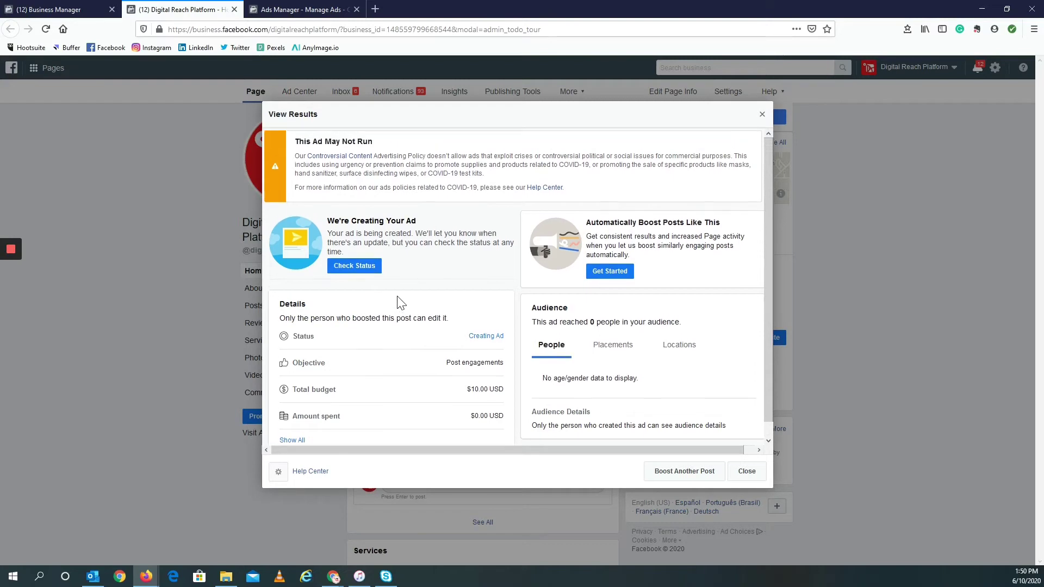
{"action": "scroll", "coordinate": [398, 317], "scroll_direction": "down", "scroll_amount": 1}
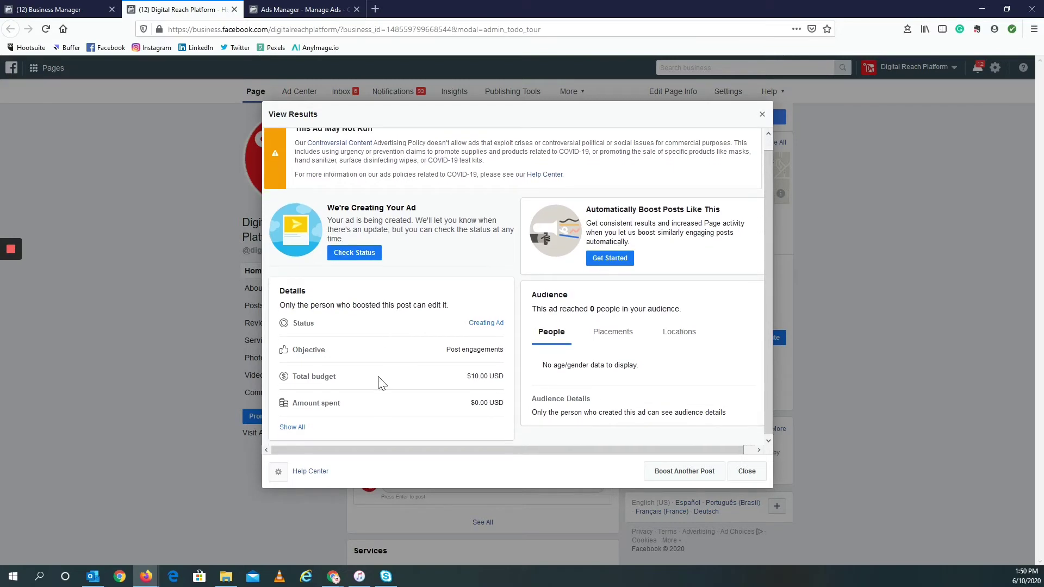
{"action": "left_click", "coordinate": [294, 425]}
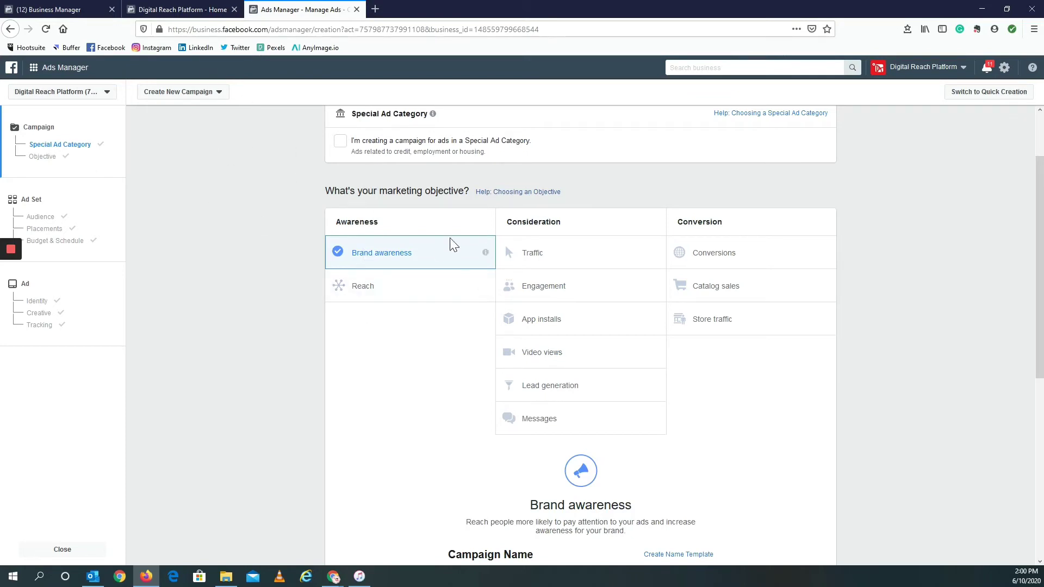
Step: Choose the Engagement objective without campaign budget optimization and continue to the ad set
{"action": "left_click", "coordinate": [545, 285]}
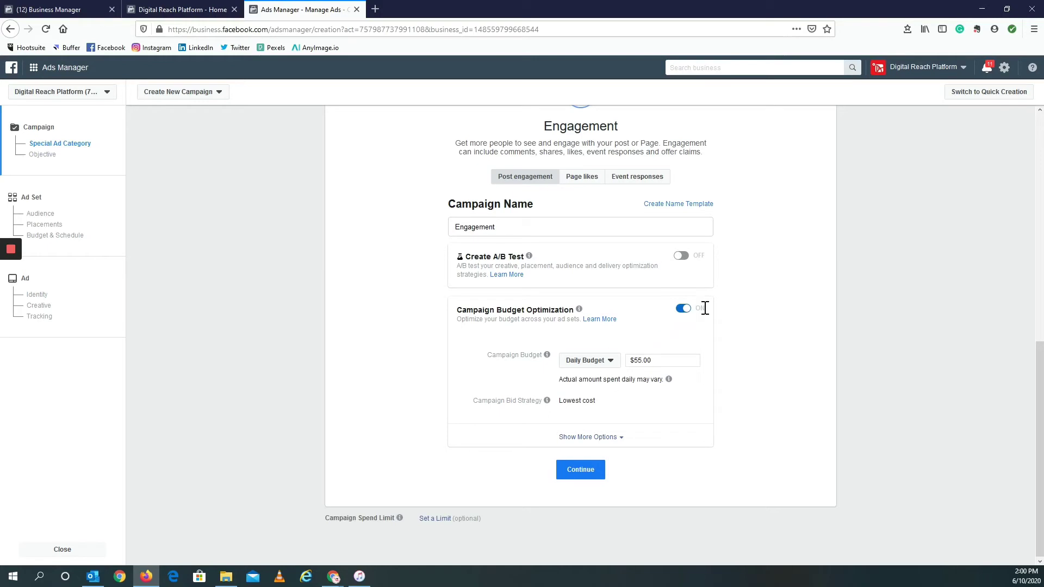
{"action": "left_click", "coordinate": [683, 308]}
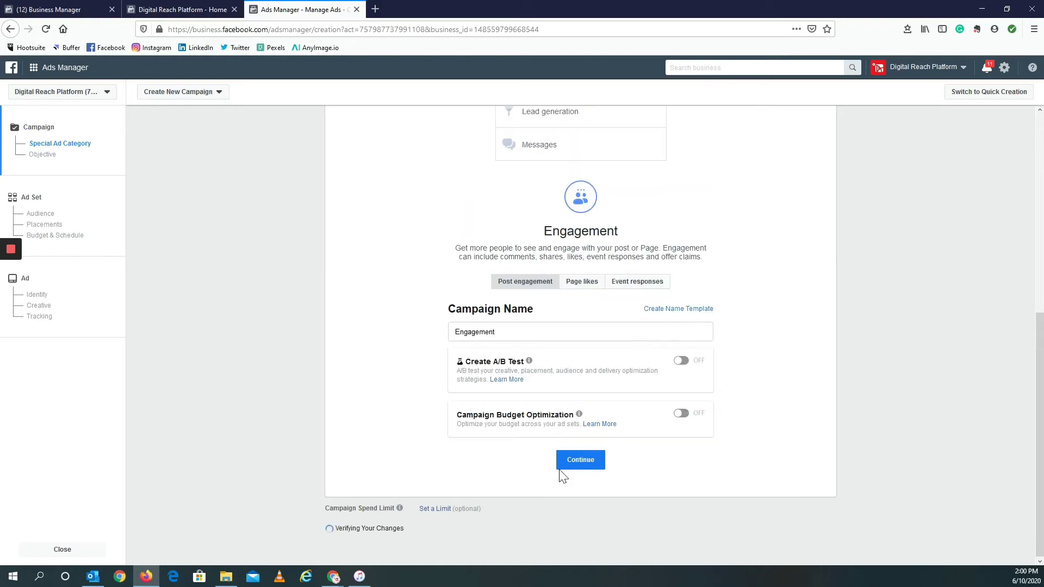
{"action": "left_click", "coordinate": [581, 469]}
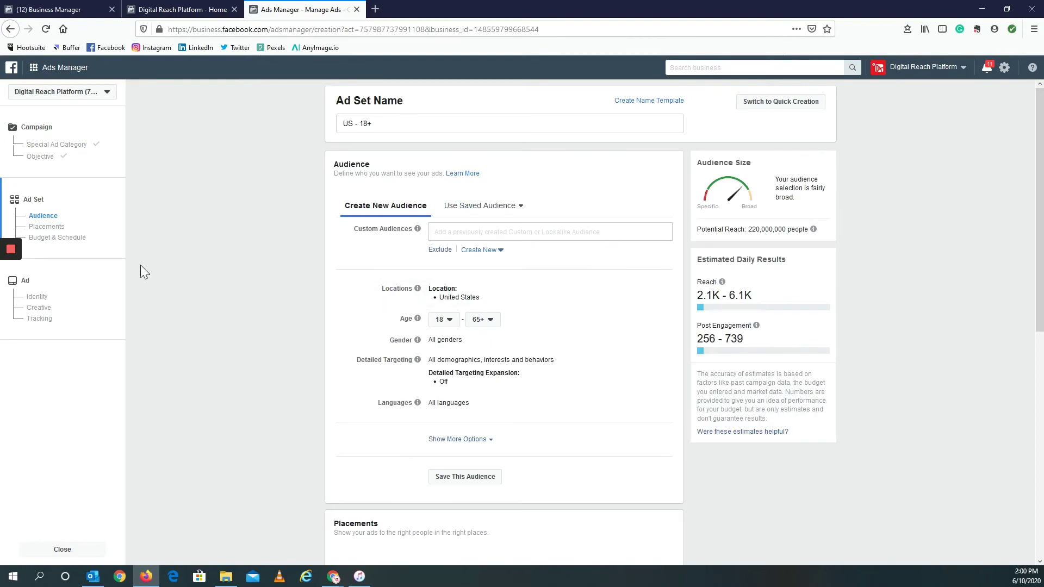
Step: Use the existing marketing-emails post as the ad's creative
{"action": "left_click", "coordinate": [63, 304]}
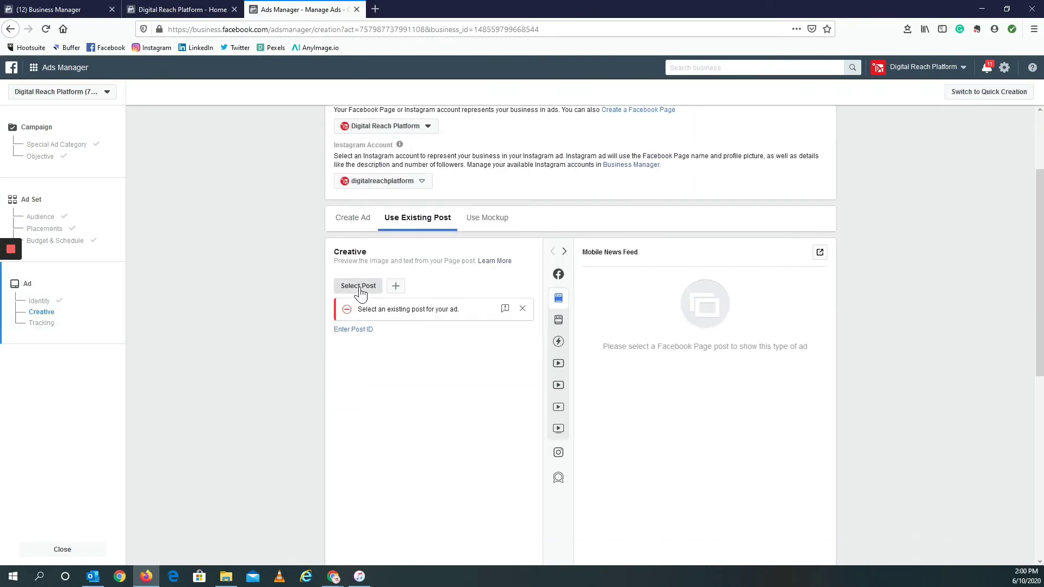
{"action": "left_click", "coordinate": [357, 287]}
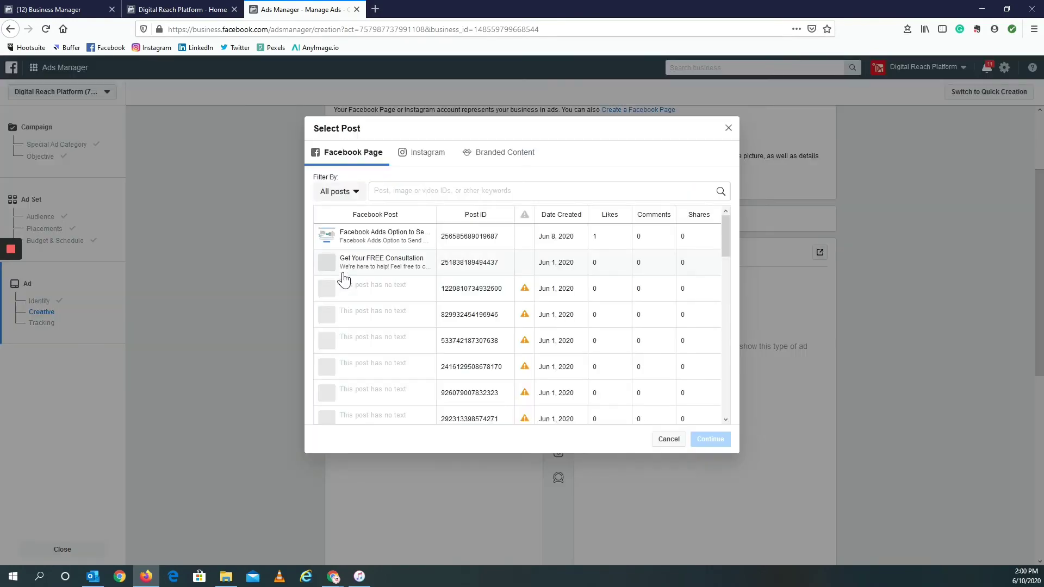
{"action": "left_click", "coordinate": [388, 246]}
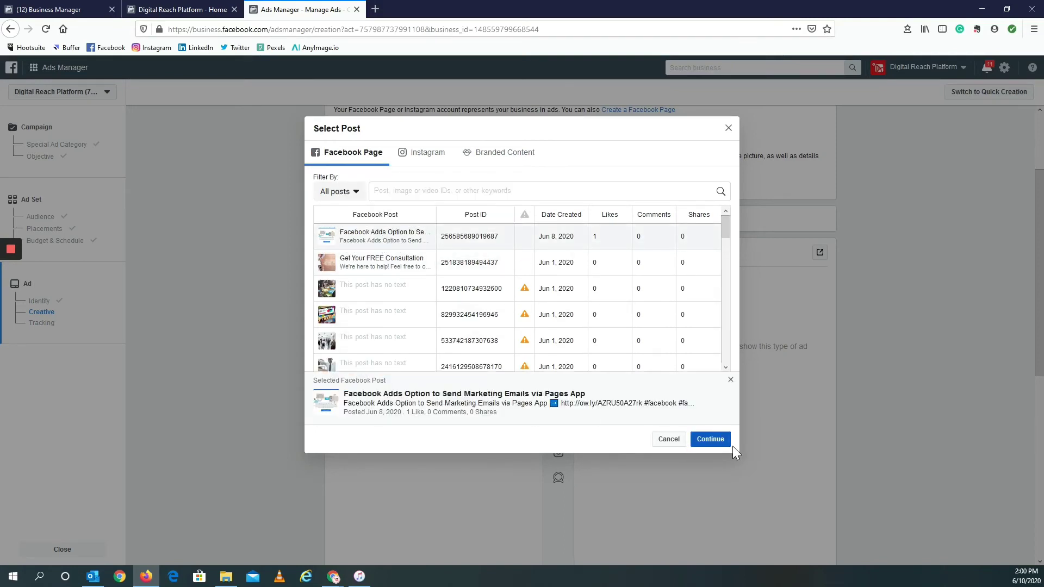
{"action": "left_click", "coordinate": [716, 442]}
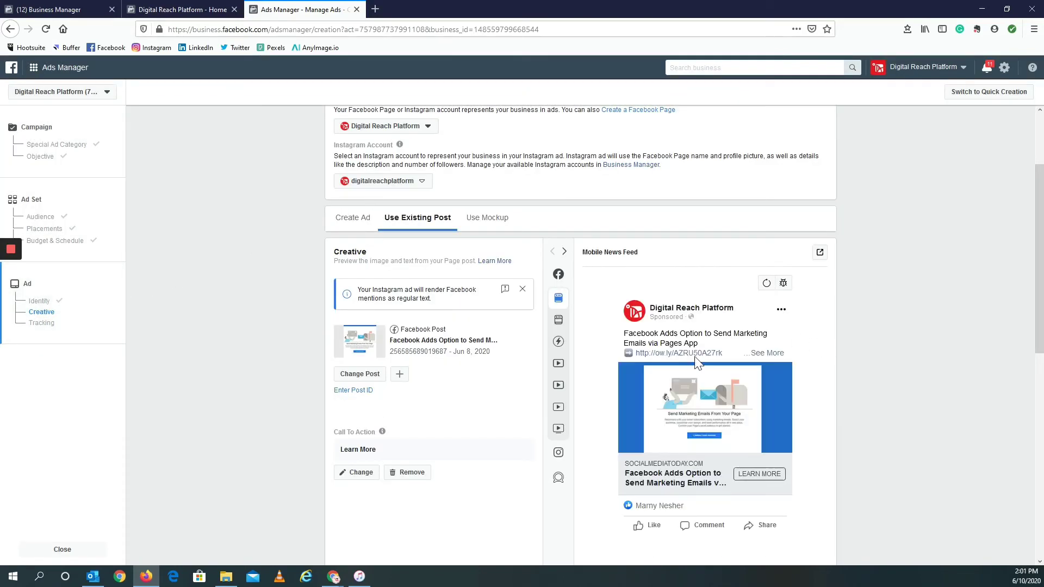
{"action": "scroll", "coordinate": [487, 367], "scroll_direction": "down", "scroll_amount": 3}
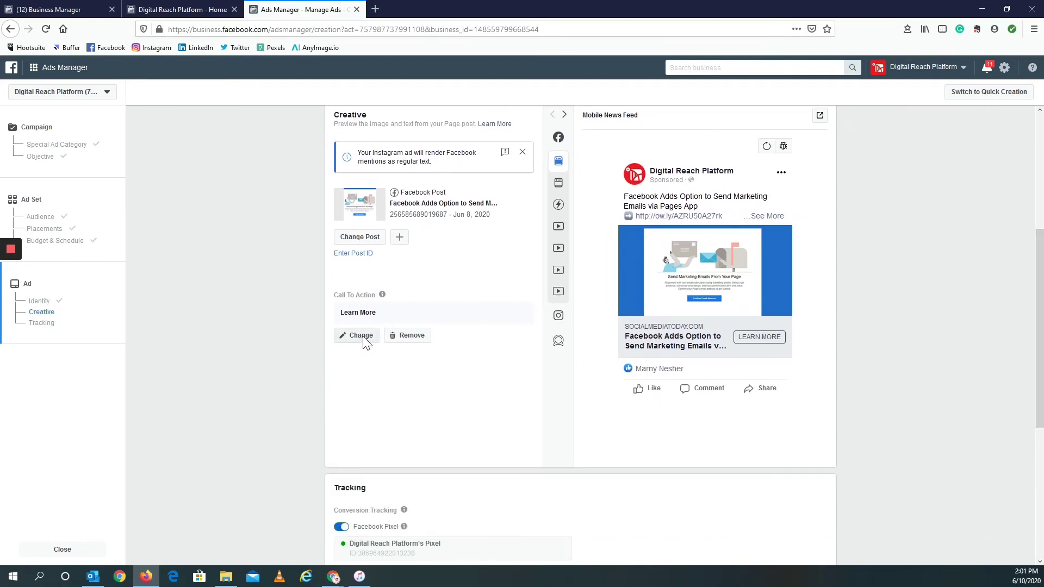
Step: Review the call-to-action settings and leave it as Learn More
{"action": "left_click", "coordinate": [363, 341]}
{"action": "left_click", "coordinate": [419, 283]}
{"action": "left_click", "coordinate": [400, 245]}
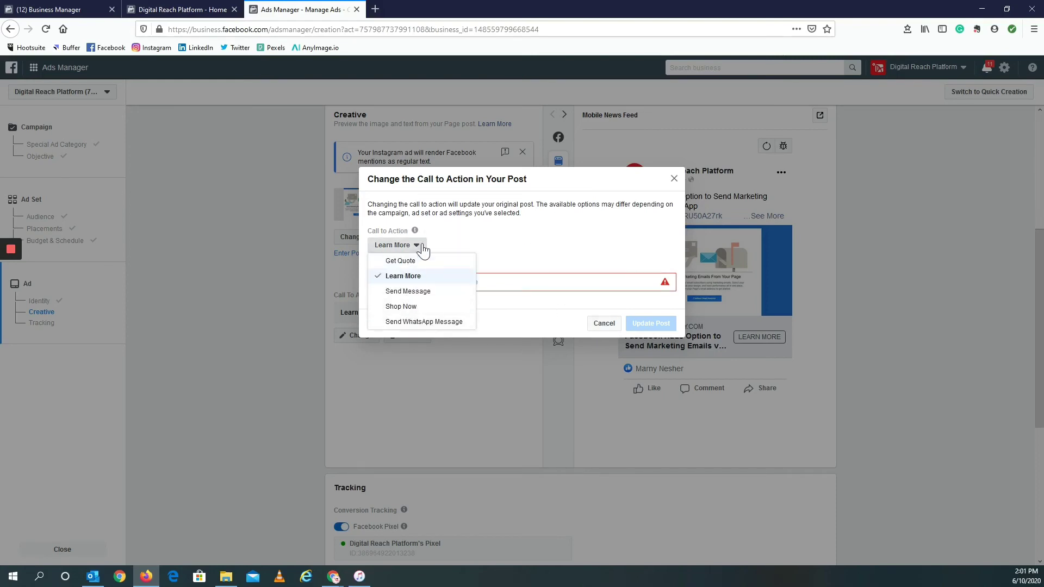
{"action": "left_click", "coordinate": [604, 323]}
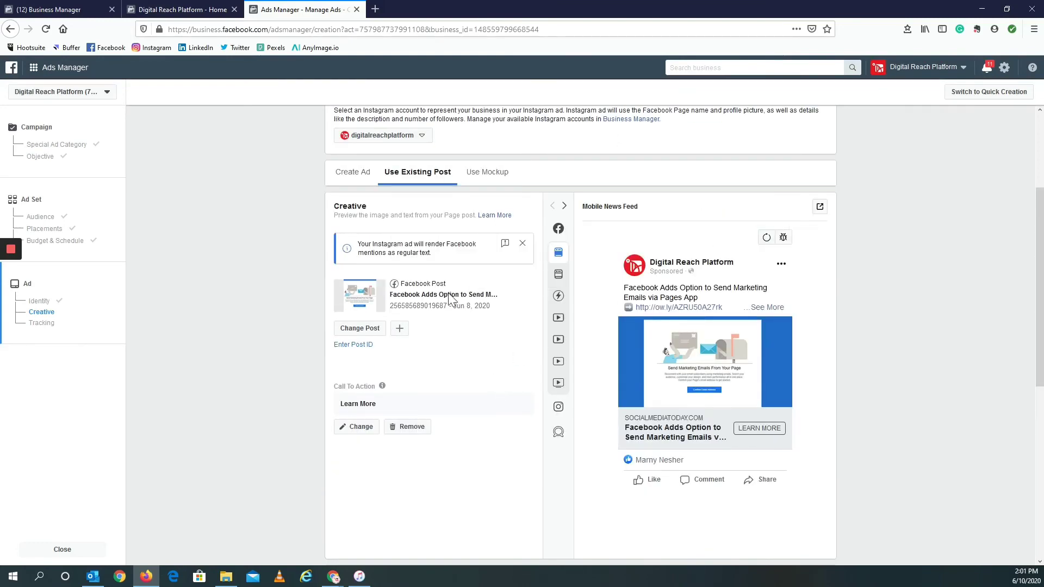
Step: Return to the ad set's audience, skim saved audiences, and show more options with Connections set to All people
{"action": "left_click", "coordinate": [62, 209]}
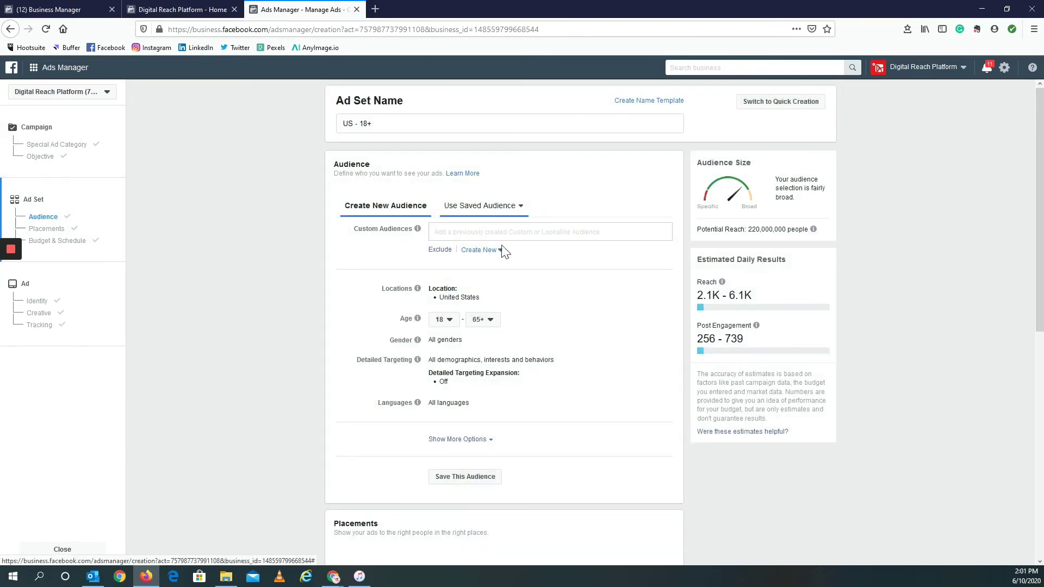
{"action": "left_click", "coordinate": [515, 211]}
{"action": "left_click", "coordinate": [376, 244]}
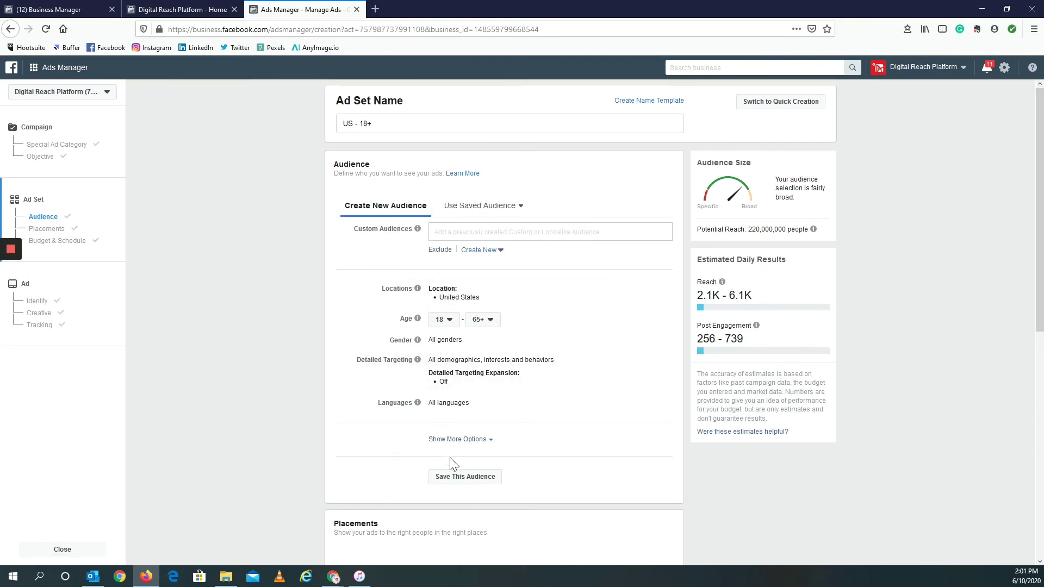
{"action": "left_click", "coordinate": [454, 439]}
{"action": "mouse_move", "coordinate": [447, 382]}
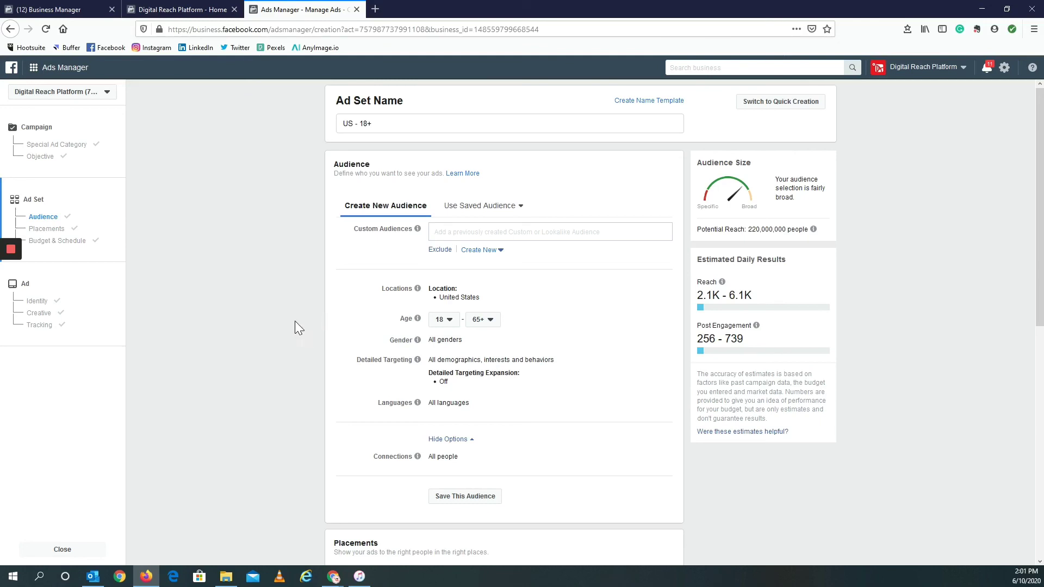